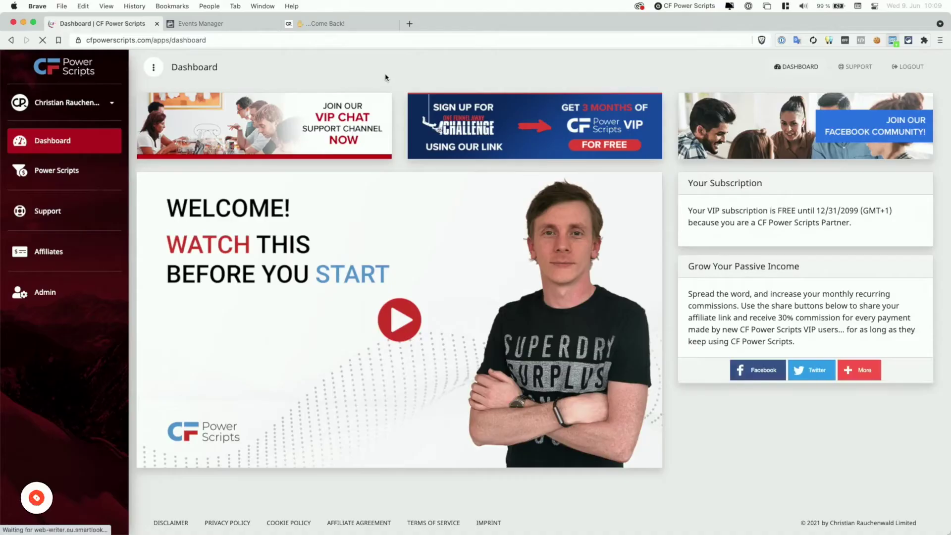
# Open the CF Power Scripts - Demo Funnel from the Power Scripts funnel list.
pyautogui.click(70, 171)
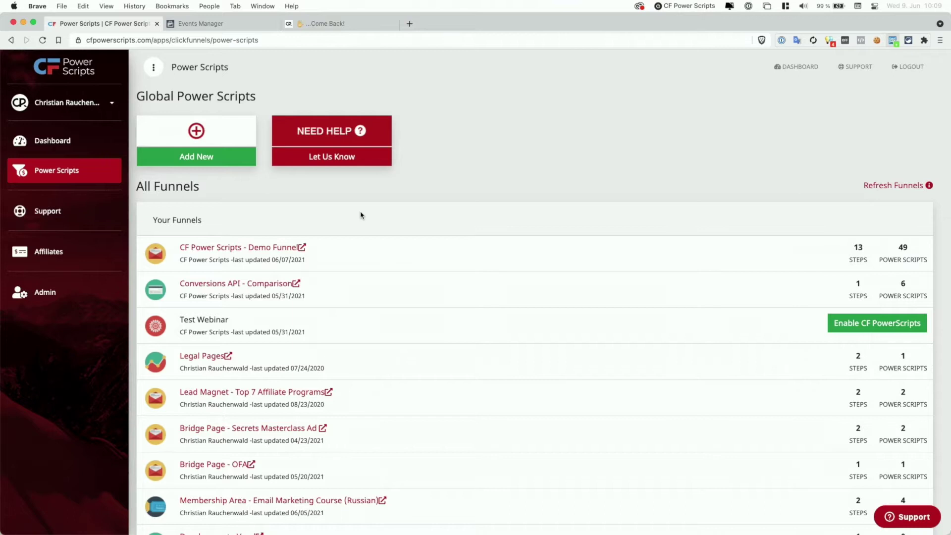
pyautogui.click(218, 251)
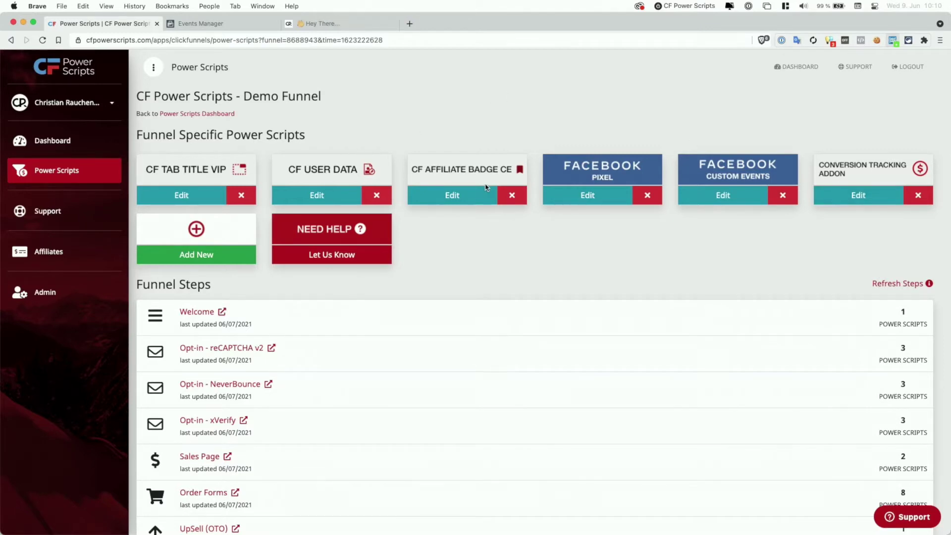
pyautogui.scroll(-3, 530, 315)
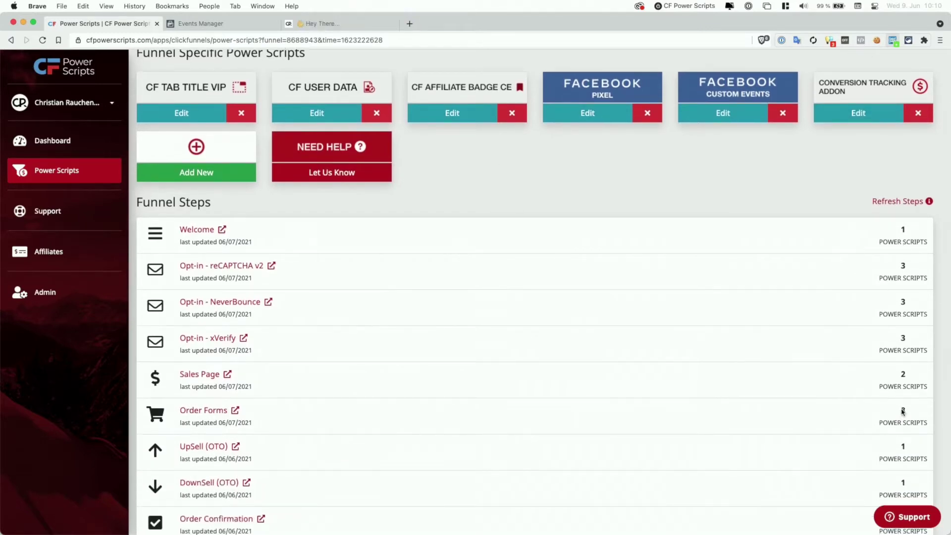
pyautogui.scroll(3, 723, 319)
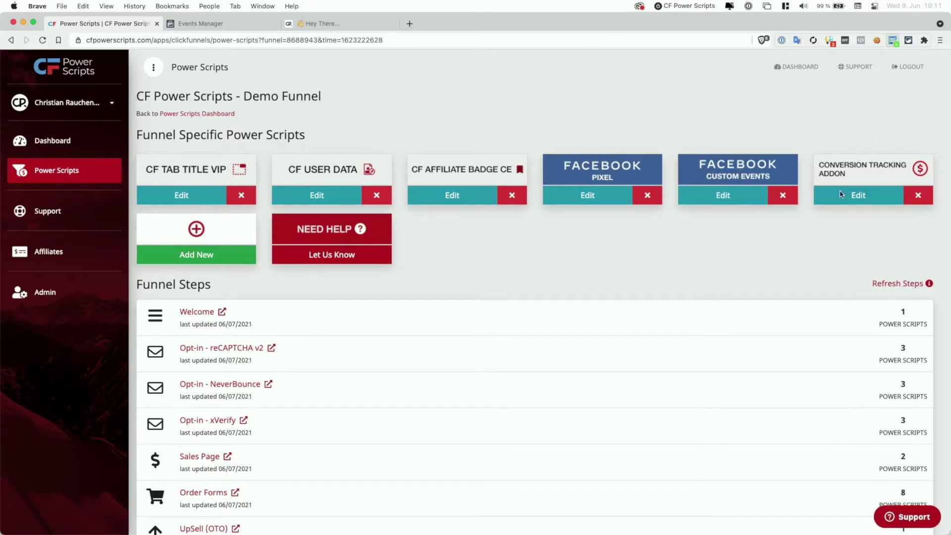
pyautogui.scroll(-3, 825, 251)
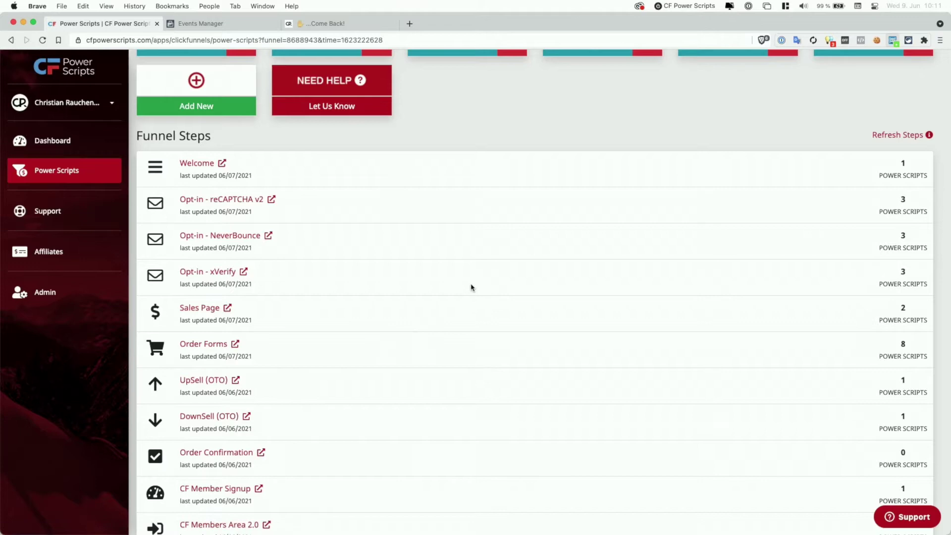
pyautogui.scroll(3, 471, 287)
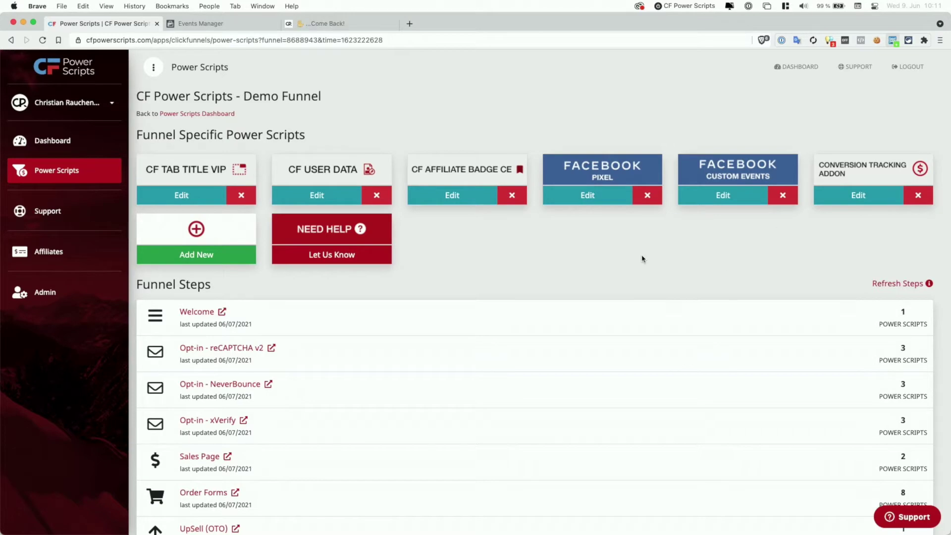
# Add the Facebook Conversion Tracking script to the Demo Funnel with Track Location set to Next Step.
pyautogui.click(194, 257)
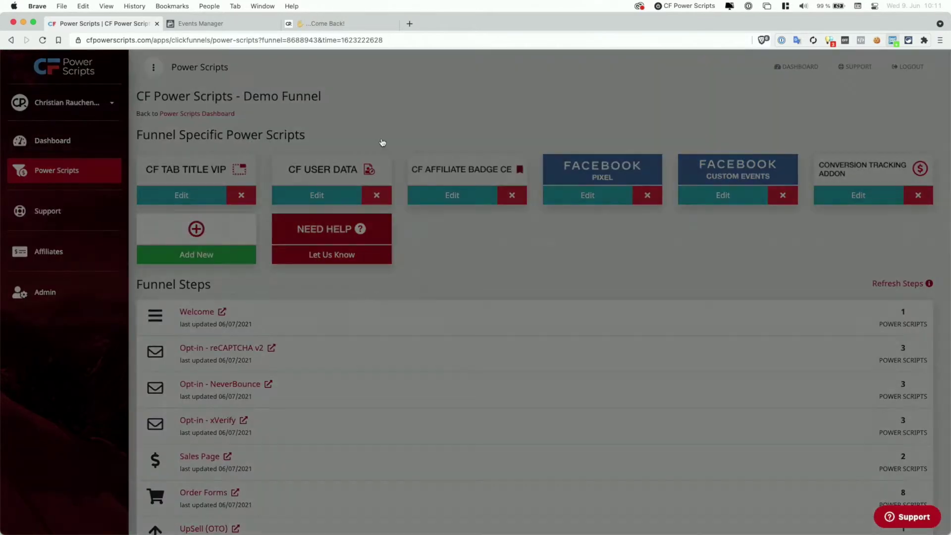
pyautogui.click(541, 87)
pyautogui.write('face')
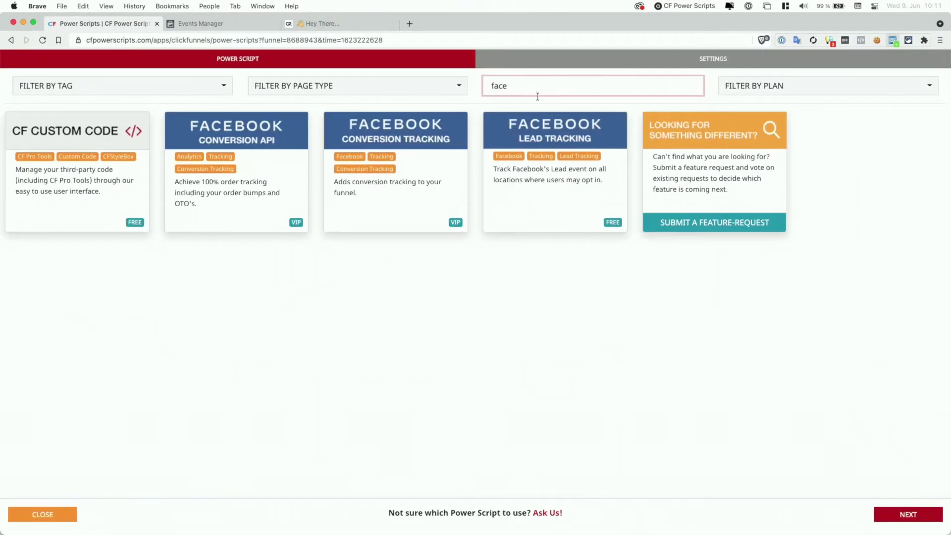
pyautogui.click(410, 187)
pyautogui.click(394, 198)
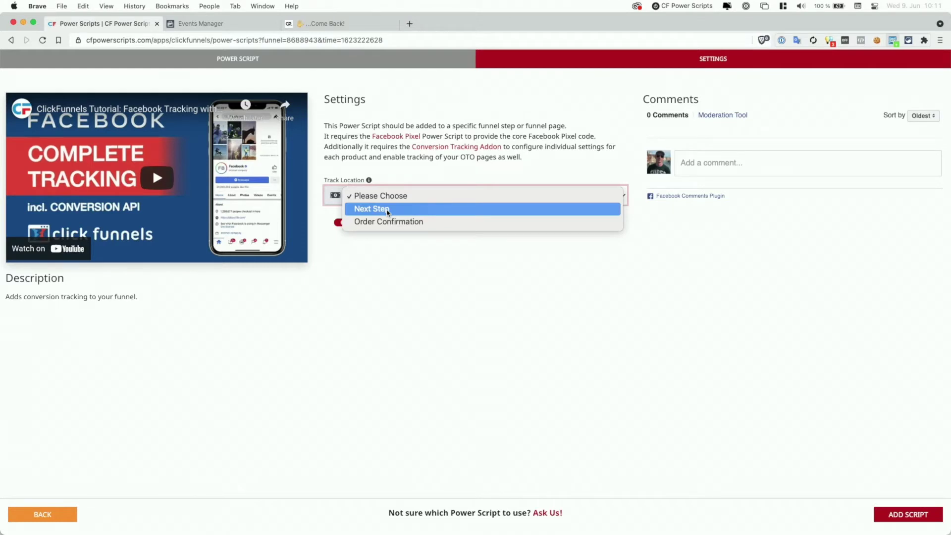
pyautogui.click(387, 212)
pyautogui.click(882, 514)
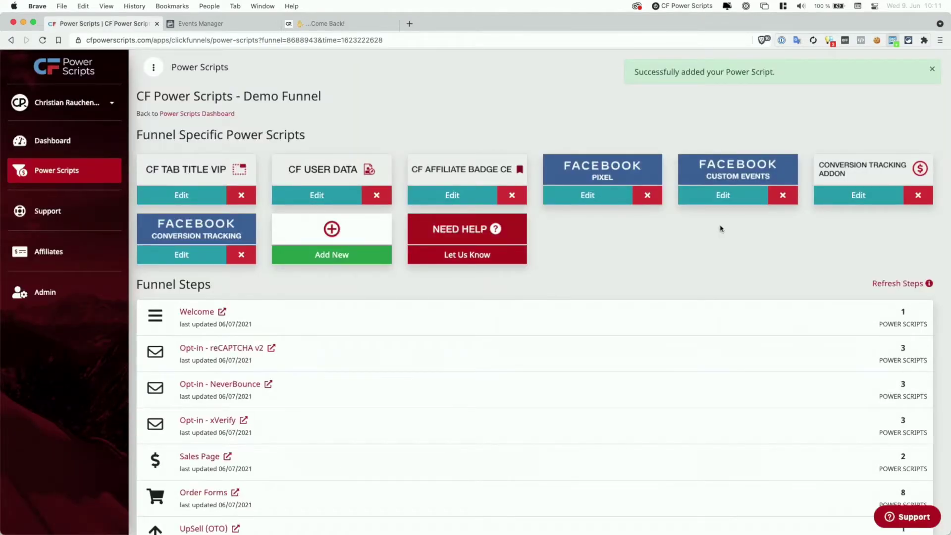
# Copy the live link address of the Order Forms funnel step.
pyautogui.scroll(-5, 721, 228)
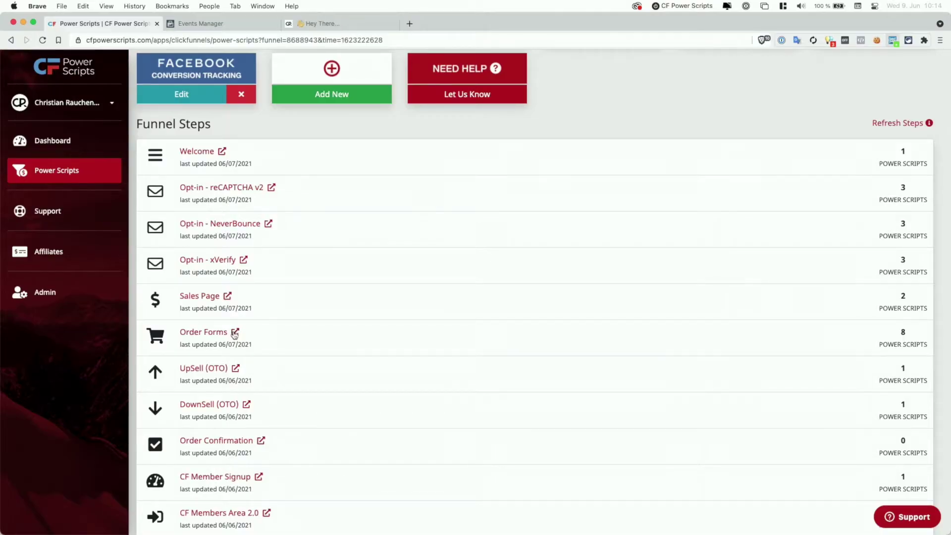
pyautogui.click(235, 334)
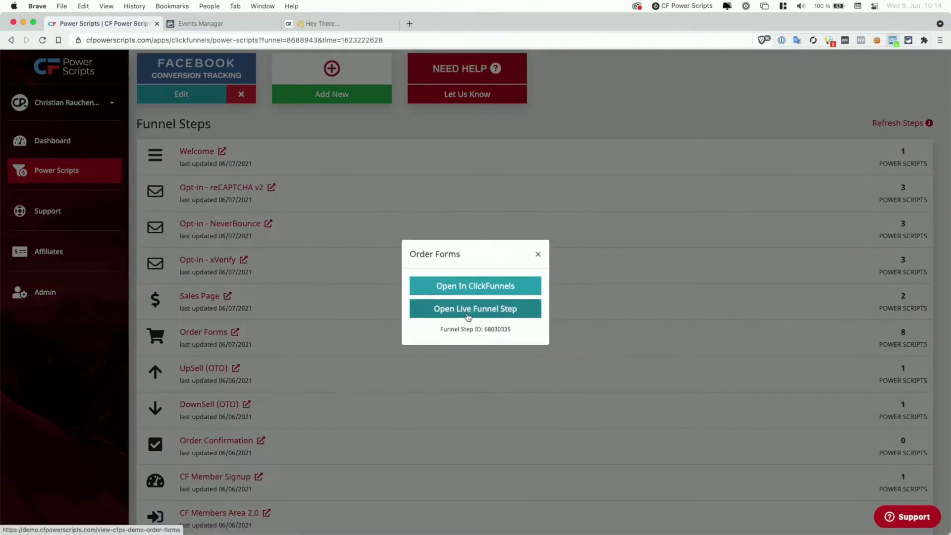
pyautogui.rightClick(467, 317)
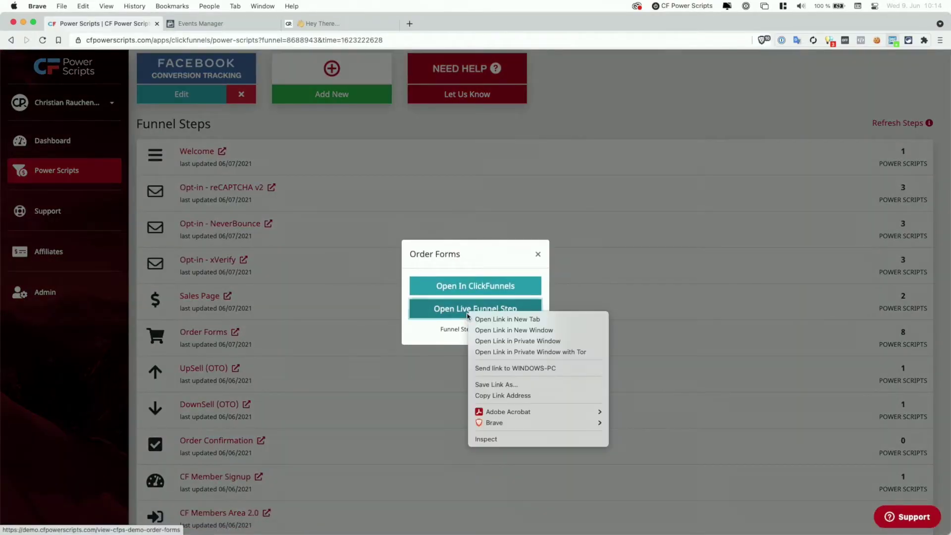
pyautogui.click(500, 396)
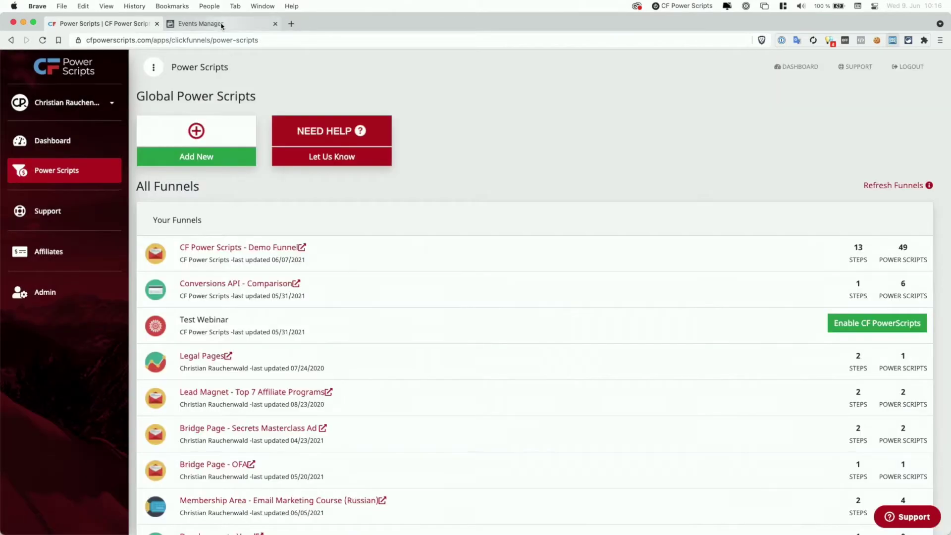
# Load the copied order form link as the test website in Events Manager's Test Events.
pyautogui.click(223, 25)
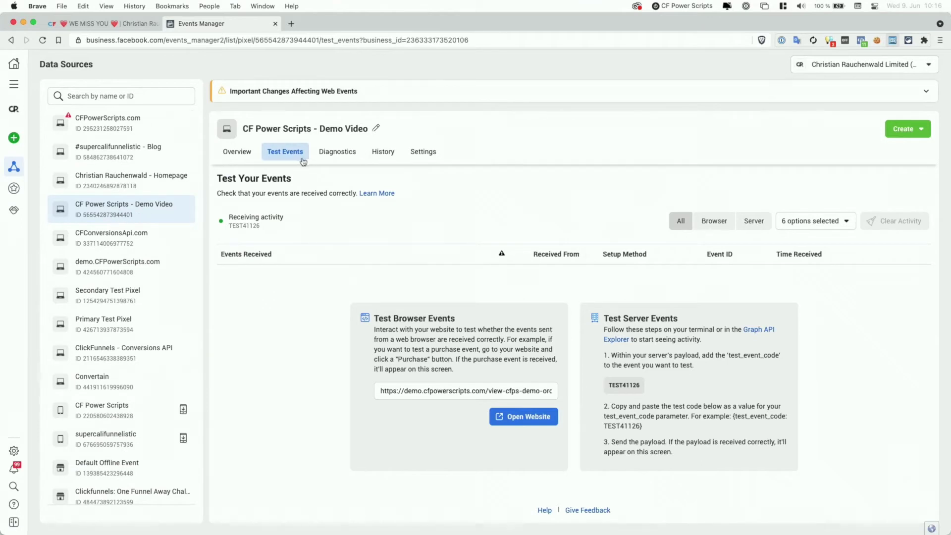
pyautogui.tripleClick(465, 391)
pyautogui.press('super+v')
pyautogui.click(529, 420)
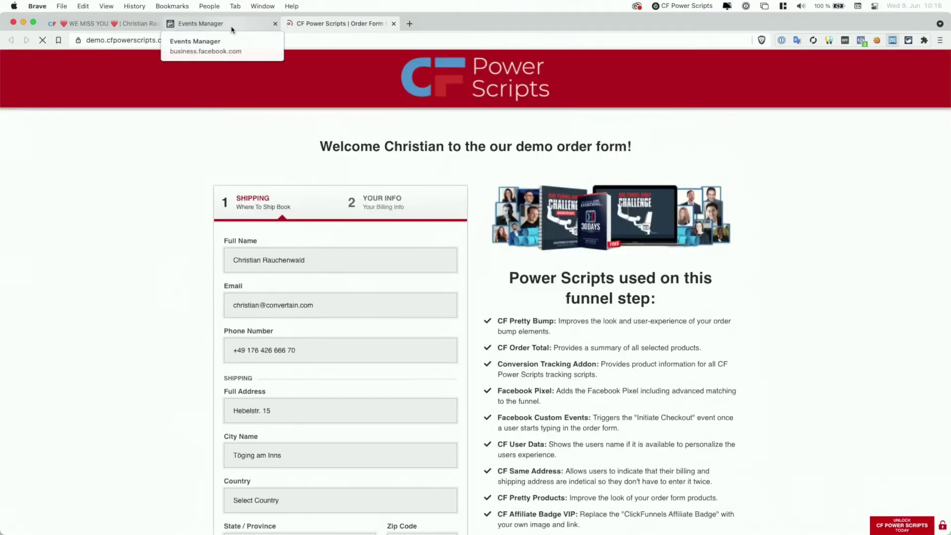
# Check Test Events for PageView and View Content, edit the order form, then recheck for Initiate Checkout.
pyautogui.click(231, 29)
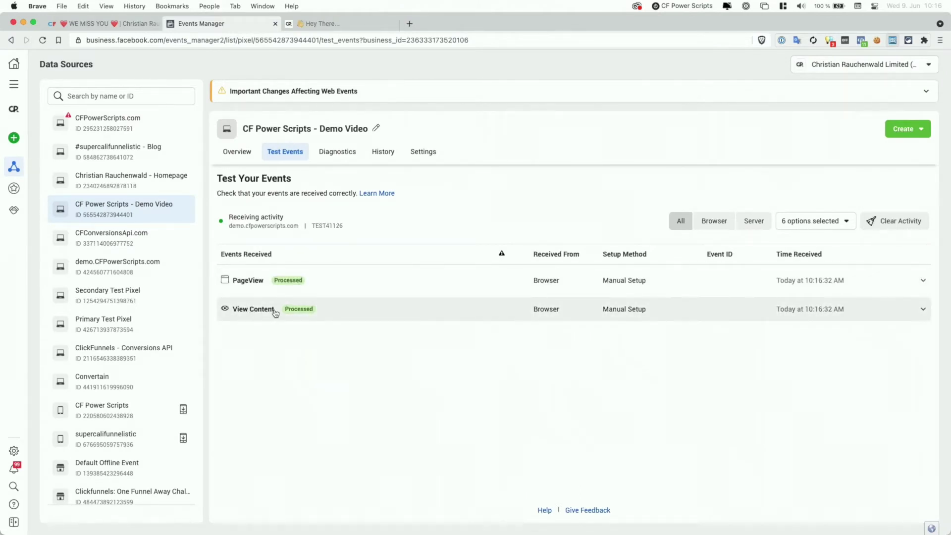
pyautogui.click(315, 25)
pyautogui.scroll(-5, 275, 172)
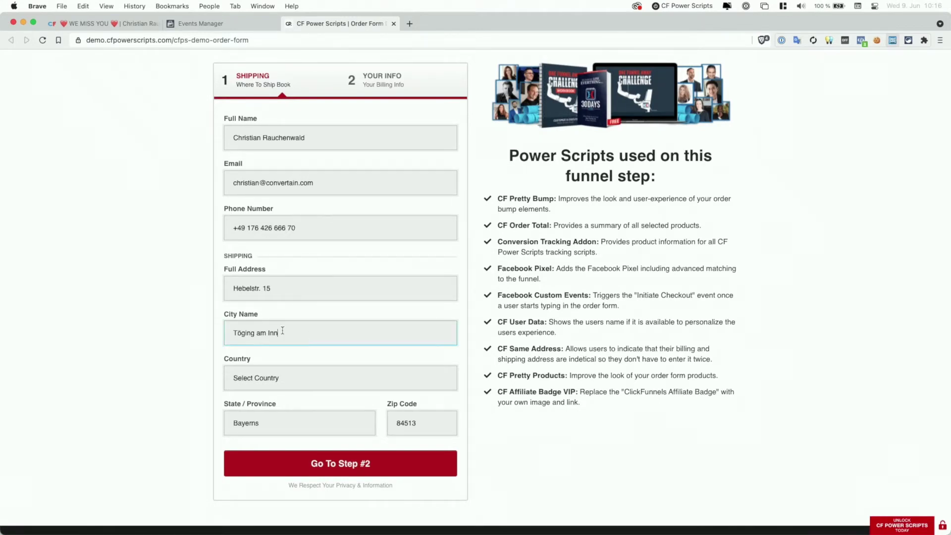
pyautogui.click(227, 26)
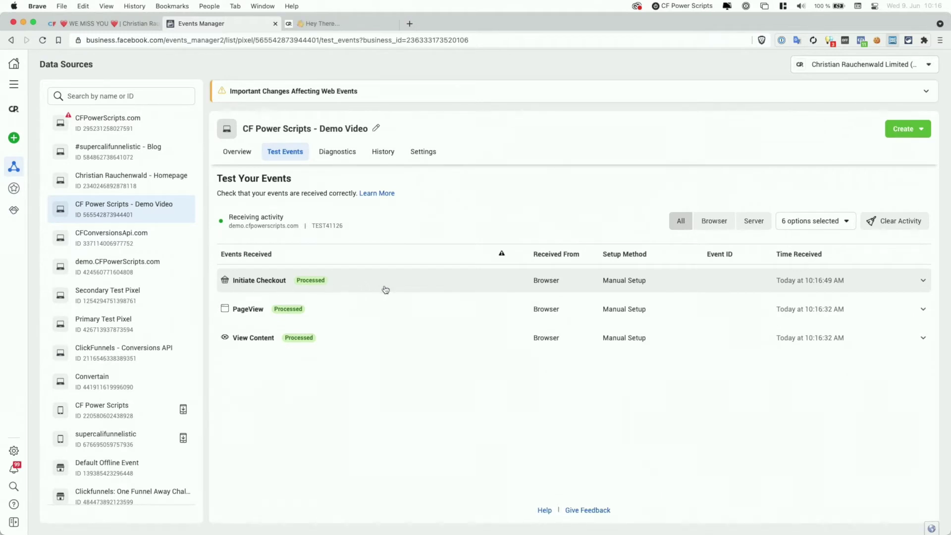
# Select United Kingdom as country, continue to step 2, and verify the Lead event fired.
pyautogui.click(353, 24)
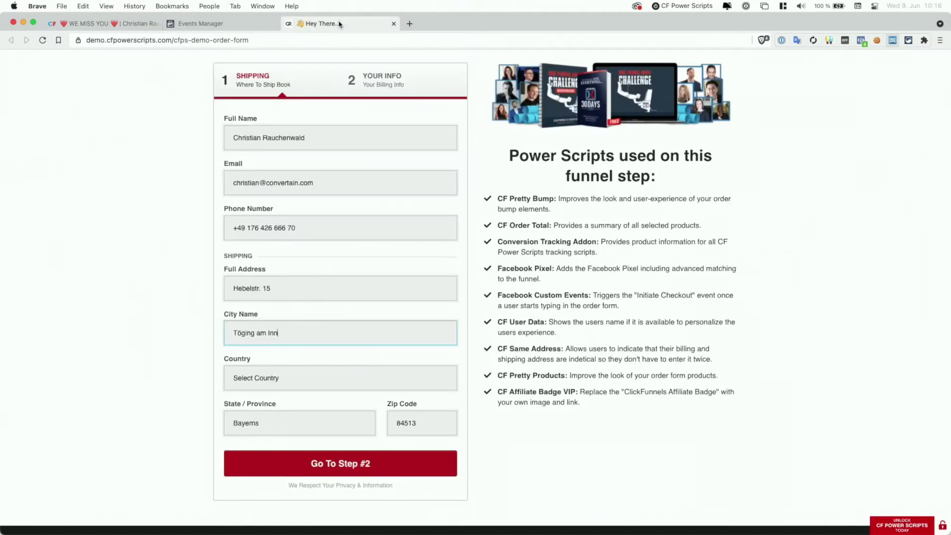
pyautogui.click(294, 379)
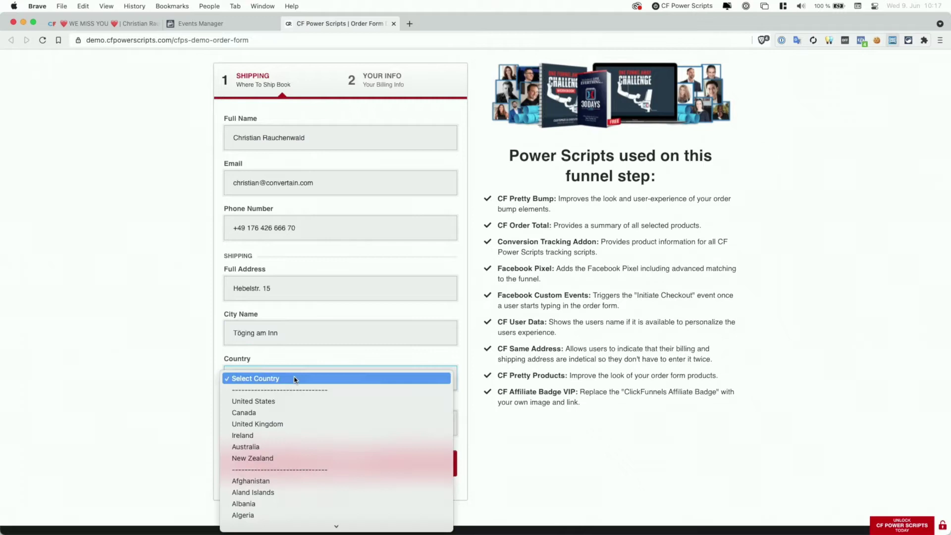
pyautogui.click(277, 426)
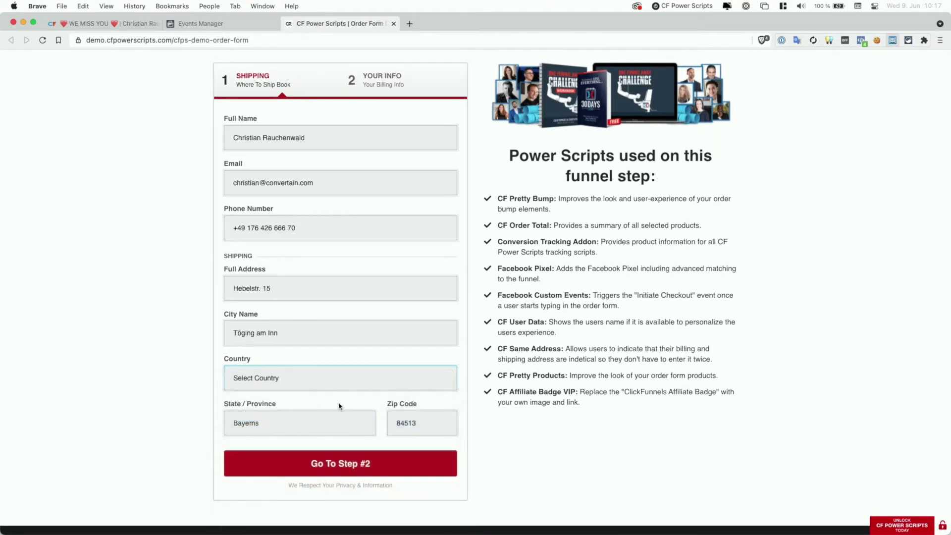
pyautogui.click(304, 466)
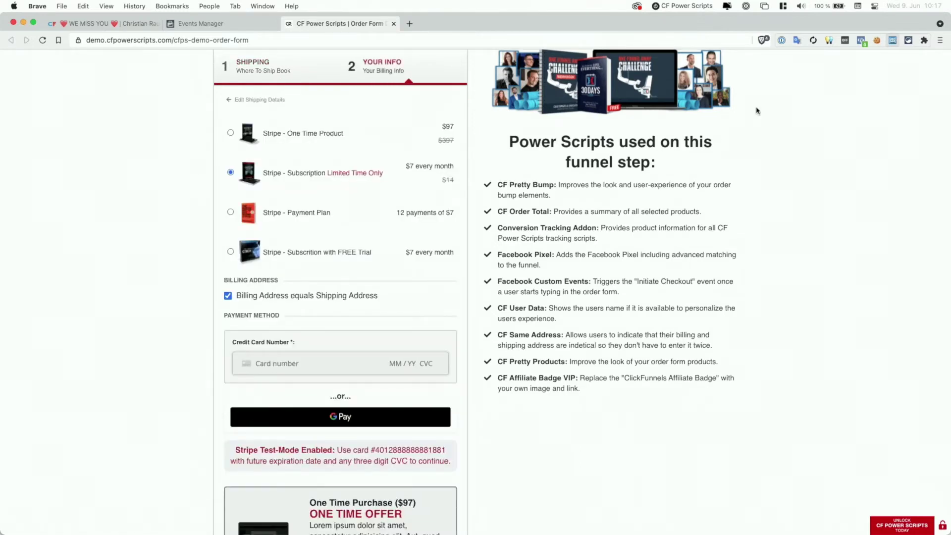
pyautogui.click(861, 42)
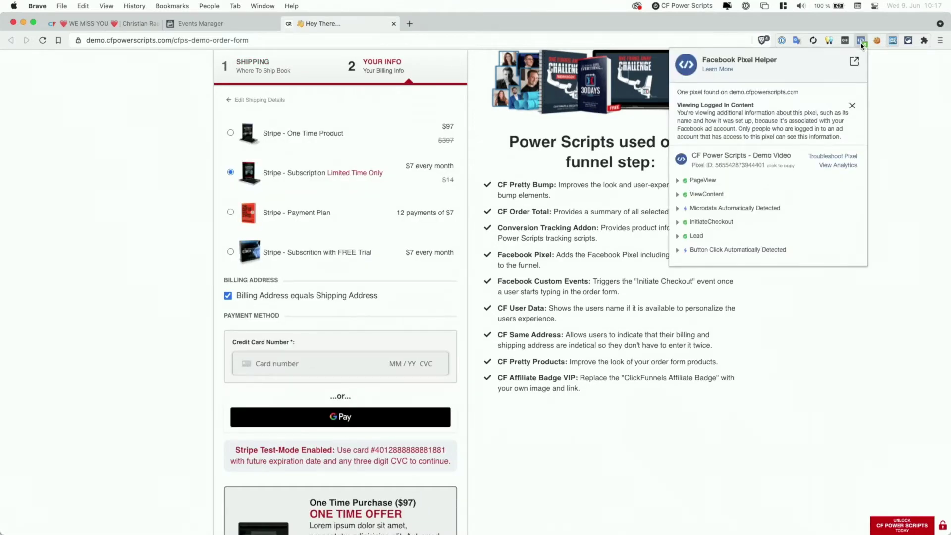
pyautogui.click(224, 26)
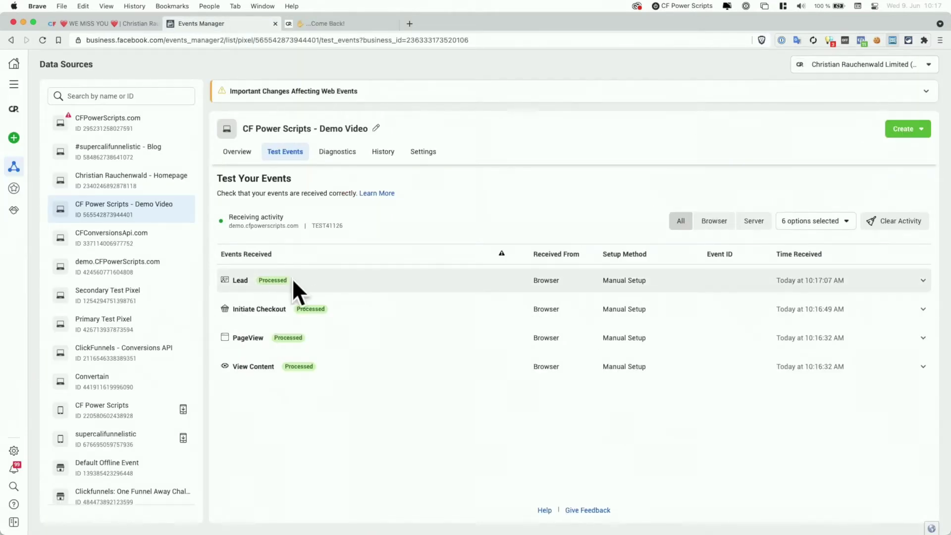
# Select the Stripe - One Time Product on the order form.
pyautogui.click(341, 26)
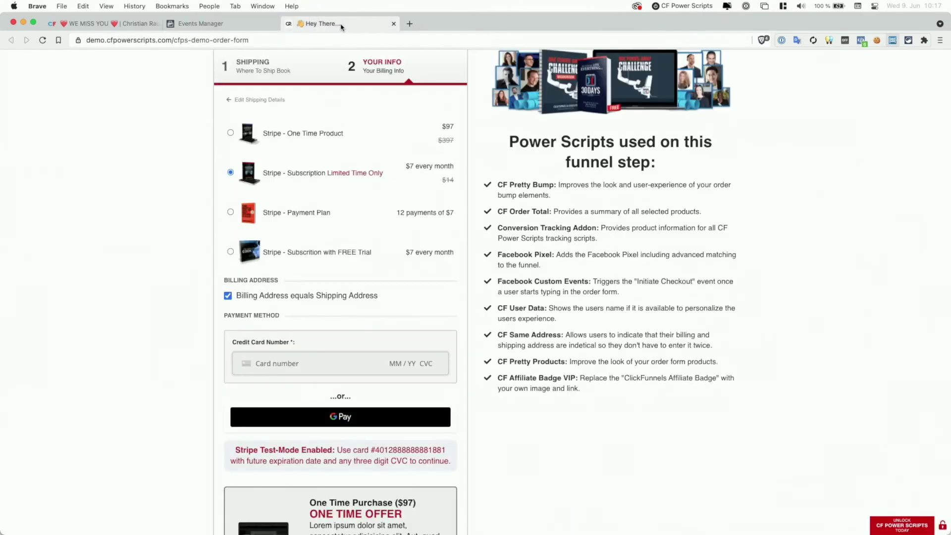
pyautogui.scroll(-2, 167, 196)
pyautogui.scroll(3, 168, 196)
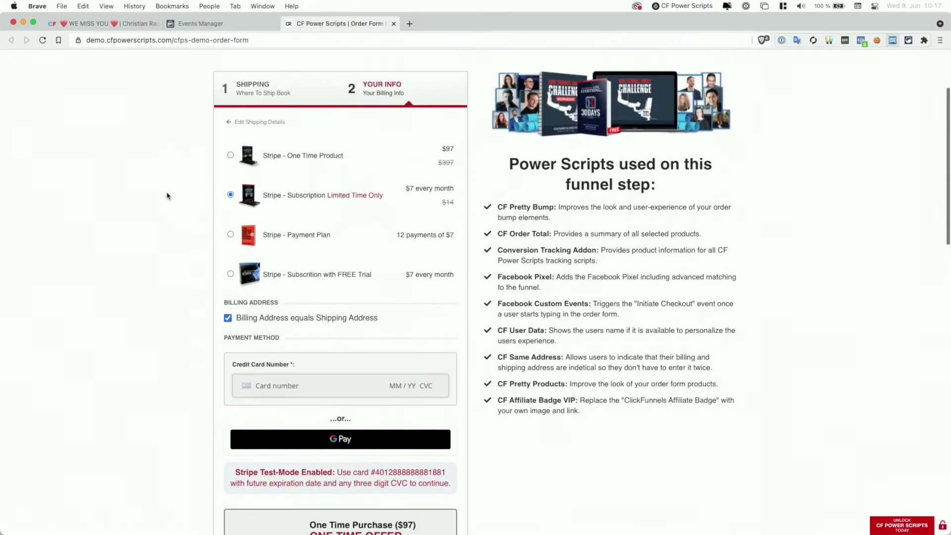
pyautogui.scroll(2, 234, 177)
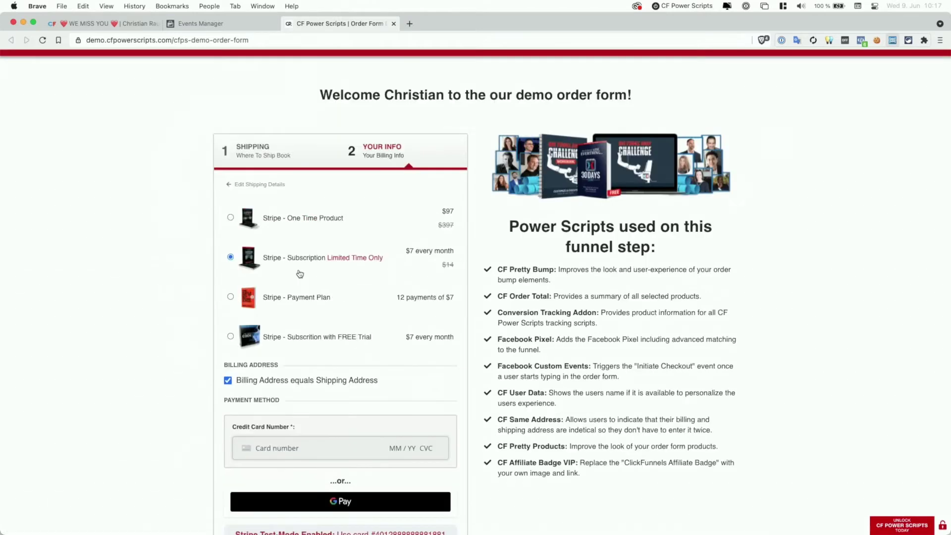
pyautogui.click(230, 218)
# Enter the Stripe test card number with expiry 12/32 and CVC 132.
pyautogui.scroll(-5, 342, 227)
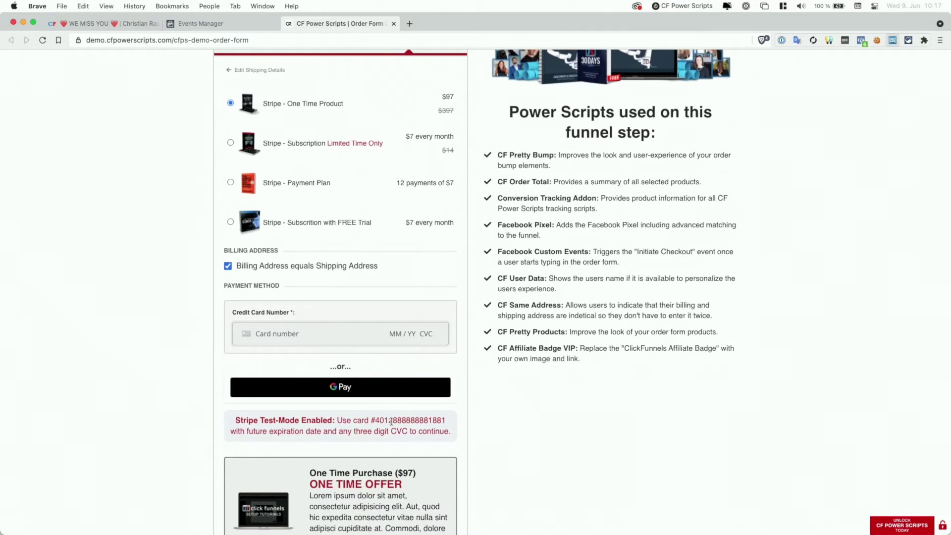
pyautogui.doubleClick(392, 421)
pyautogui.press('super+c')
pyautogui.click(315, 335)
pyautogui.press('super+v')
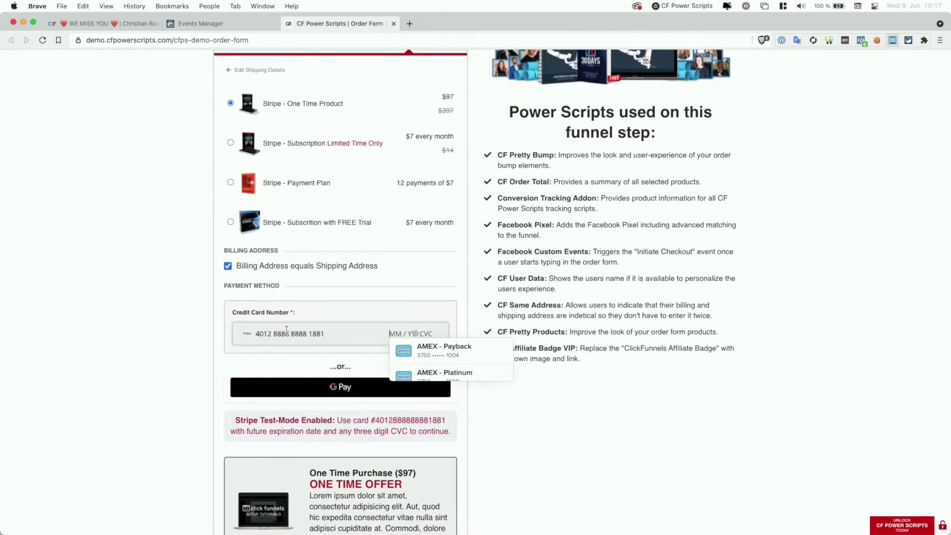
pyautogui.write('12 / 32 132')
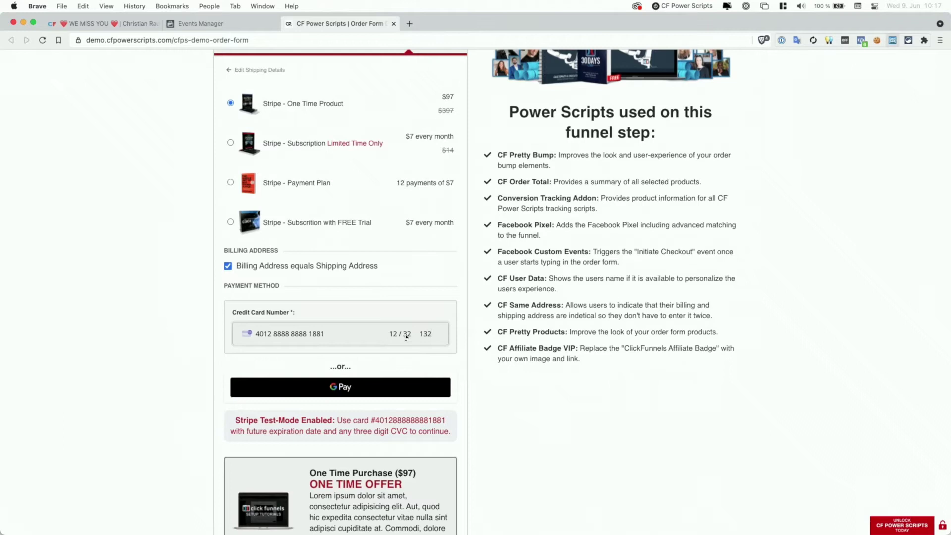
# Add the One Time Purchase, Subscription, Payment Plan and FREE Trial bumps, then complete the $165.00 order.
pyautogui.scroll(-10, 498, 415)
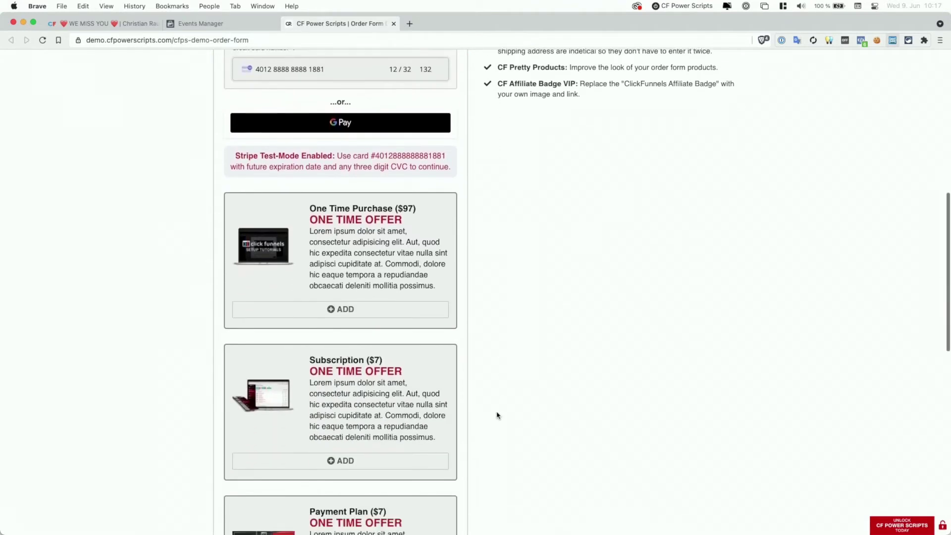
pyautogui.click(393, 233)
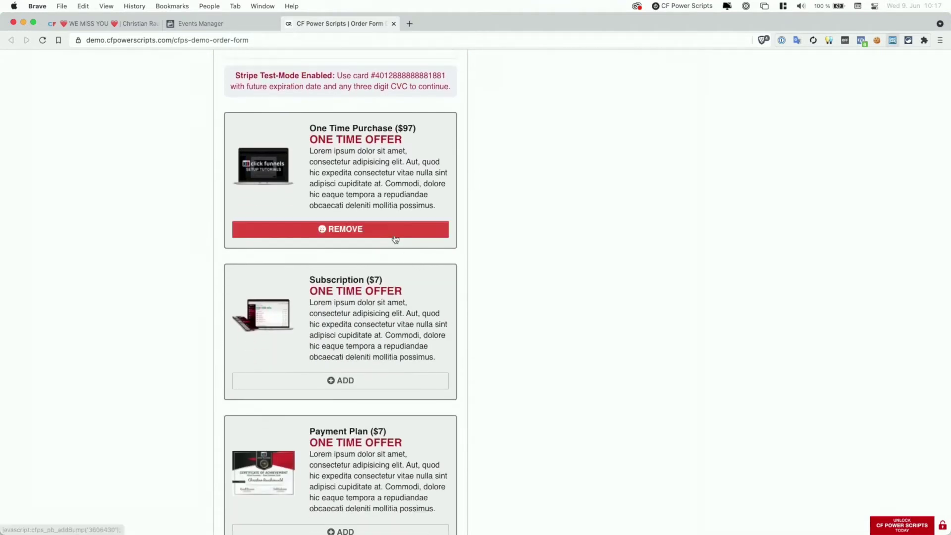
pyautogui.click(368, 381)
pyautogui.scroll(-2, 368, 379)
pyautogui.scroll(-2, 368, 380)
pyautogui.click(371, 329)
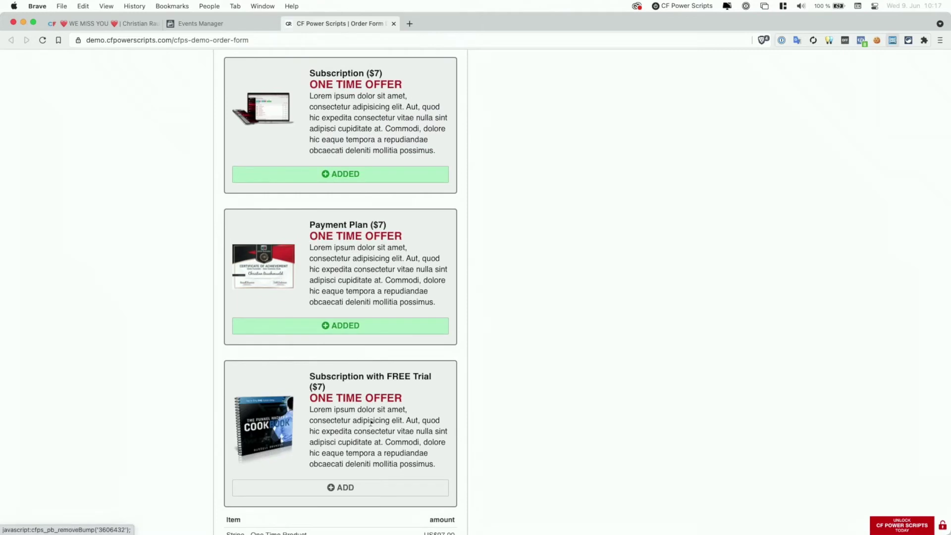
pyautogui.click(371, 489)
pyautogui.scroll(-5, 403, 395)
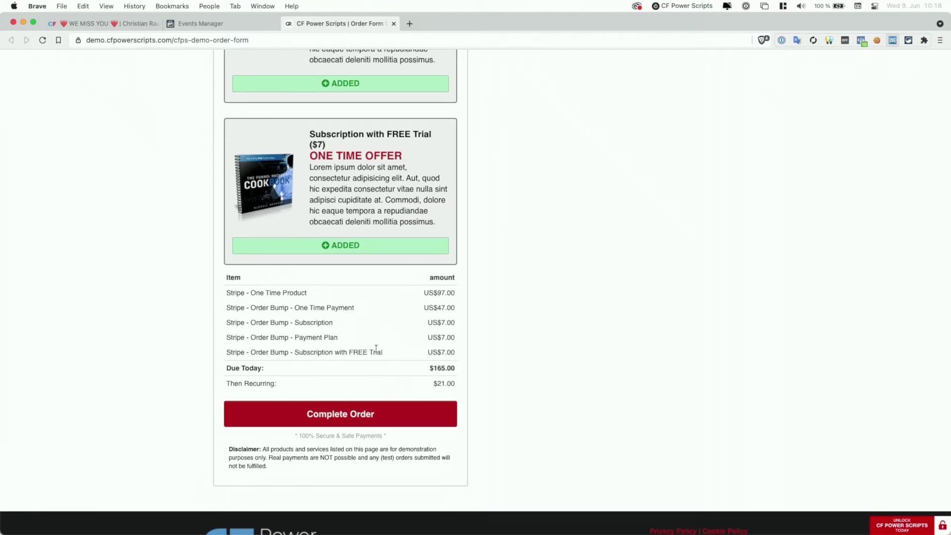
pyautogui.click(337, 420)
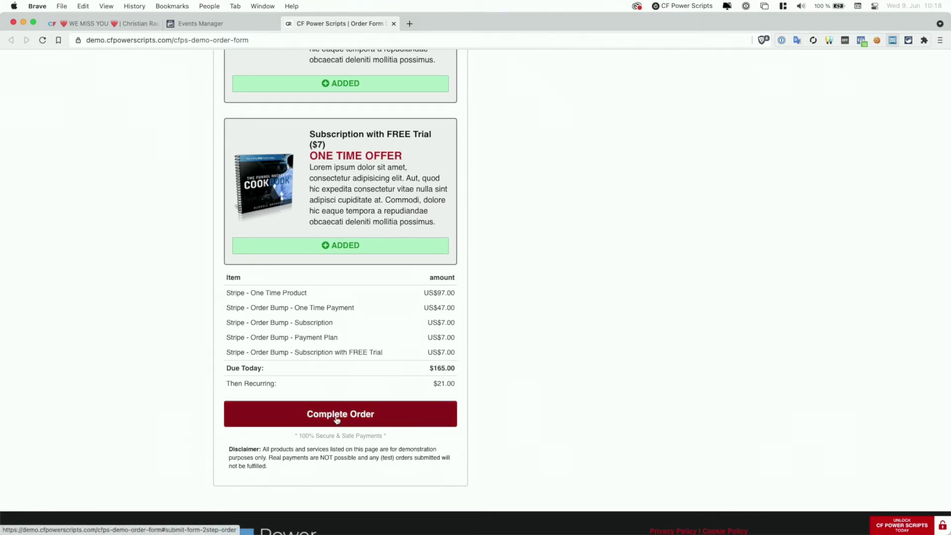
# In Events Manager's Test Events, expand the Lead and PageView event details.
pyautogui.click(209, 28)
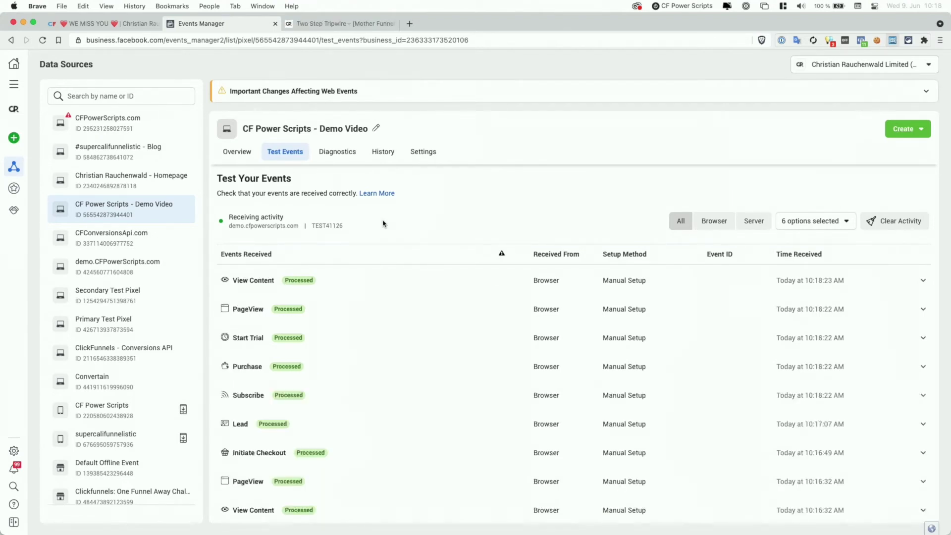
pyautogui.scroll(-1, 361, 342)
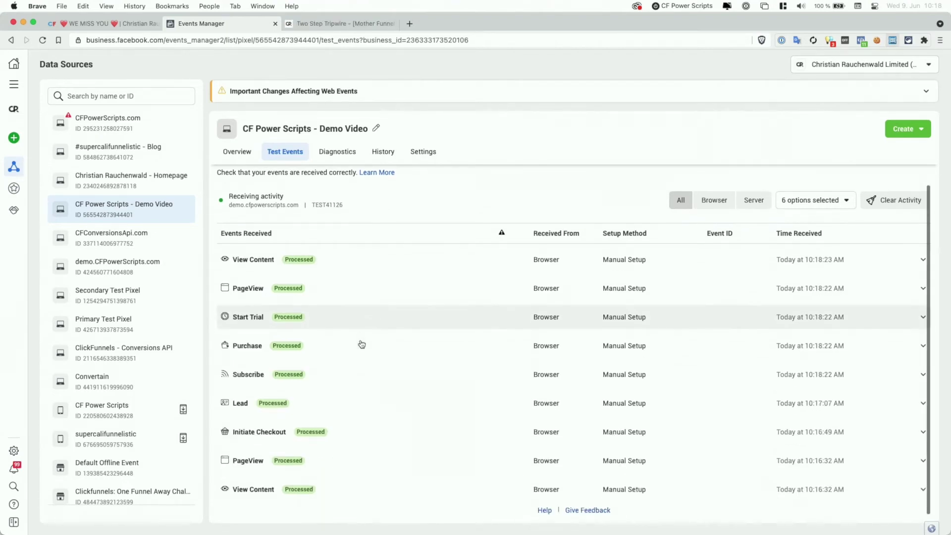
pyautogui.click(322, 403)
pyautogui.scroll(-1, 321, 403)
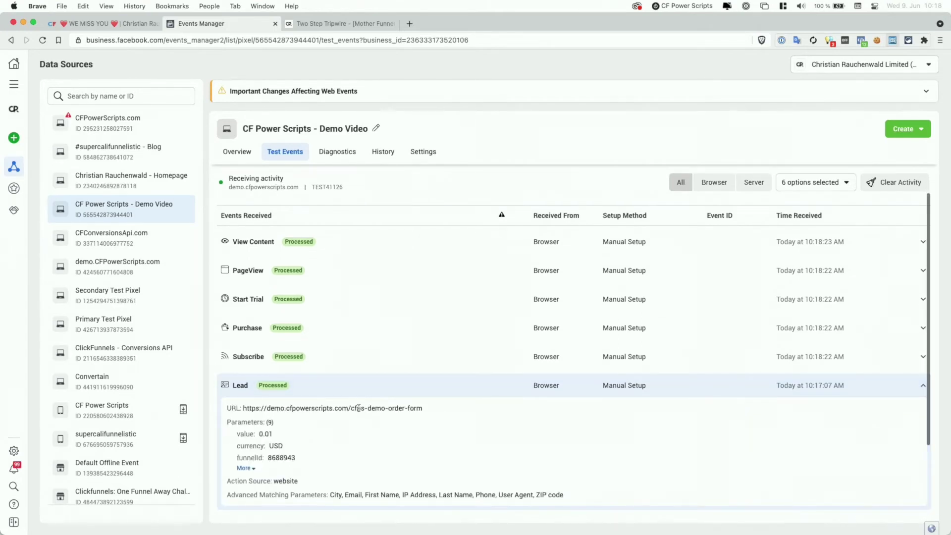
pyautogui.click(317, 274)
pyautogui.click(296, 270)
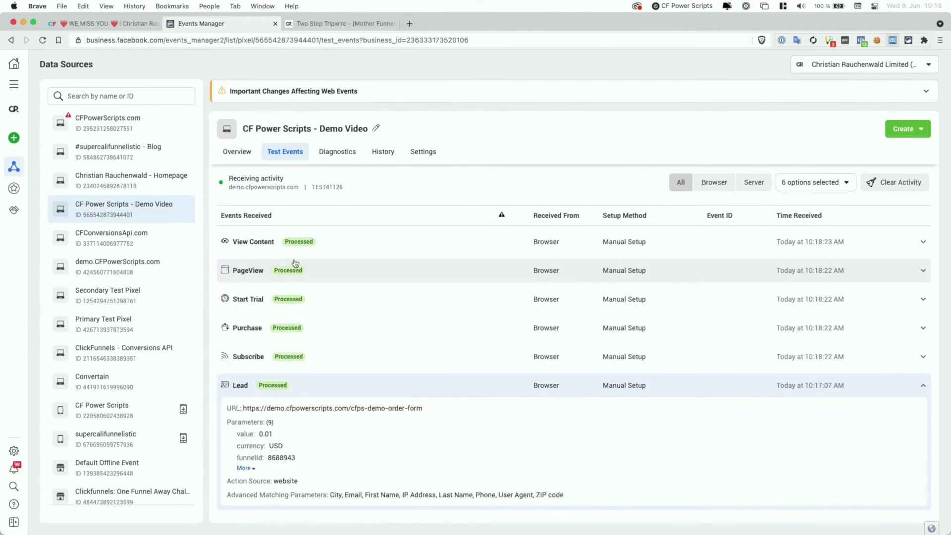
pyautogui.scroll(-1, 317, 347)
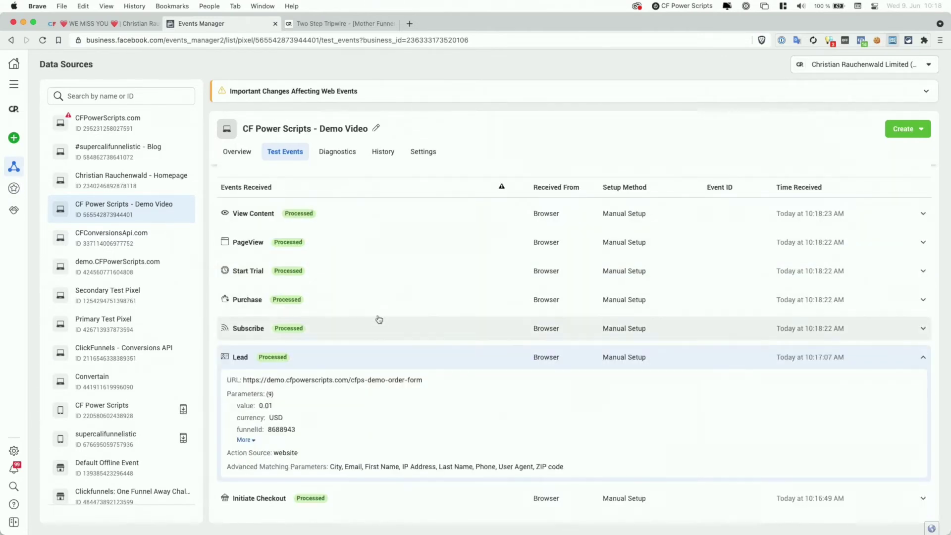
# Inspect Purchase, Subscribe (value 14, predicted_ltv 126) and Start Trial (7 USD), then return to the upsell.
pyautogui.click(362, 306)
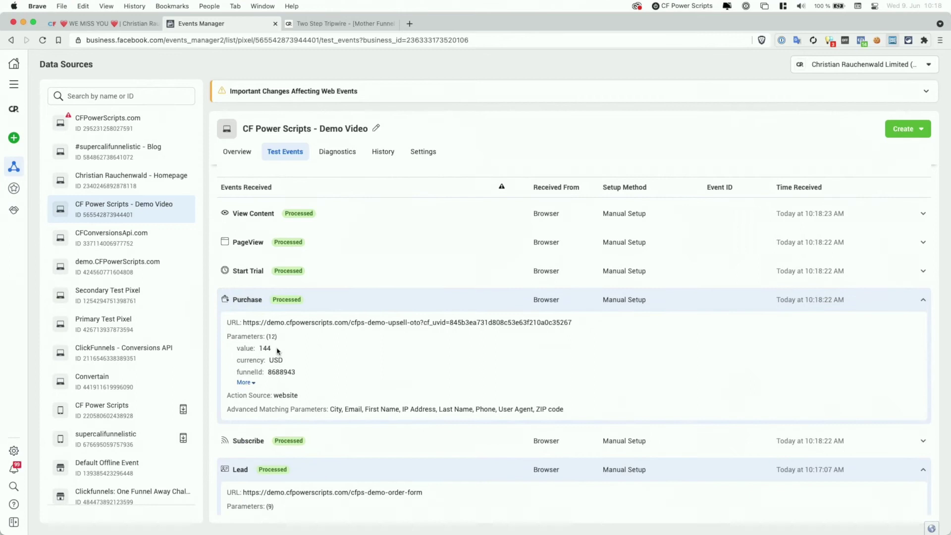
pyautogui.click(327, 305)
pyautogui.click(315, 324)
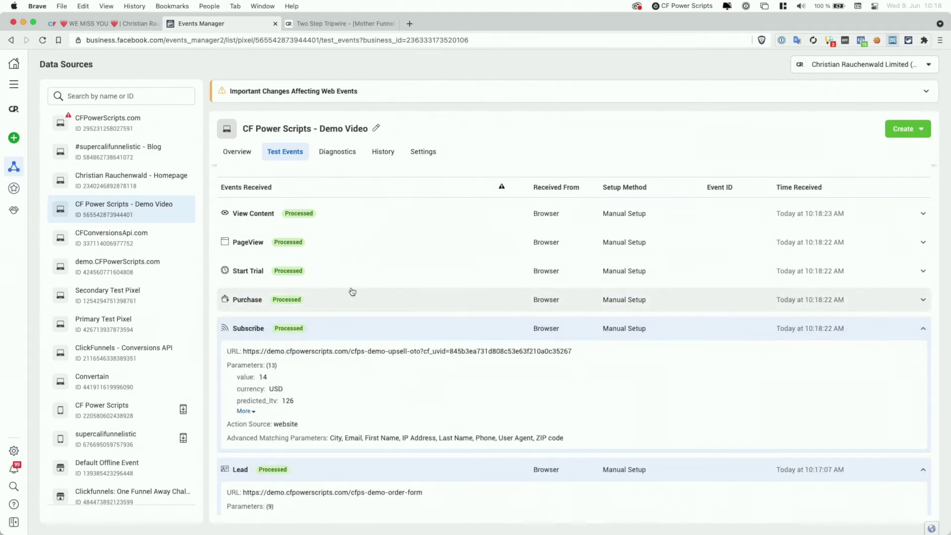
pyautogui.scroll(-2, 297, 329)
pyautogui.moveTo(259, 334); pyautogui.dragTo(276, 336)
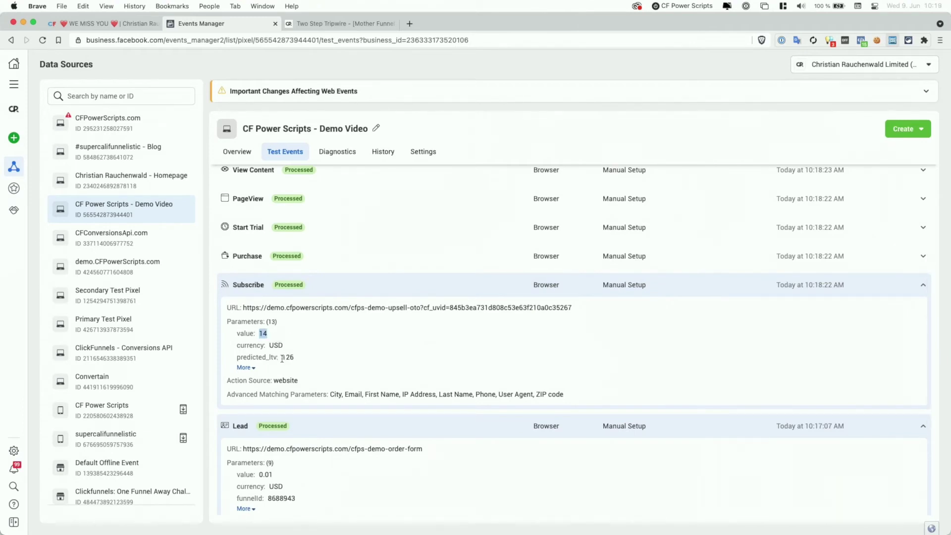
pyautogui.moveTo(281, 357); pyautogui.dragTo(304, 361)
pyautogui.click(306, 298)
pyautogui.scroll(2, 322, 287)
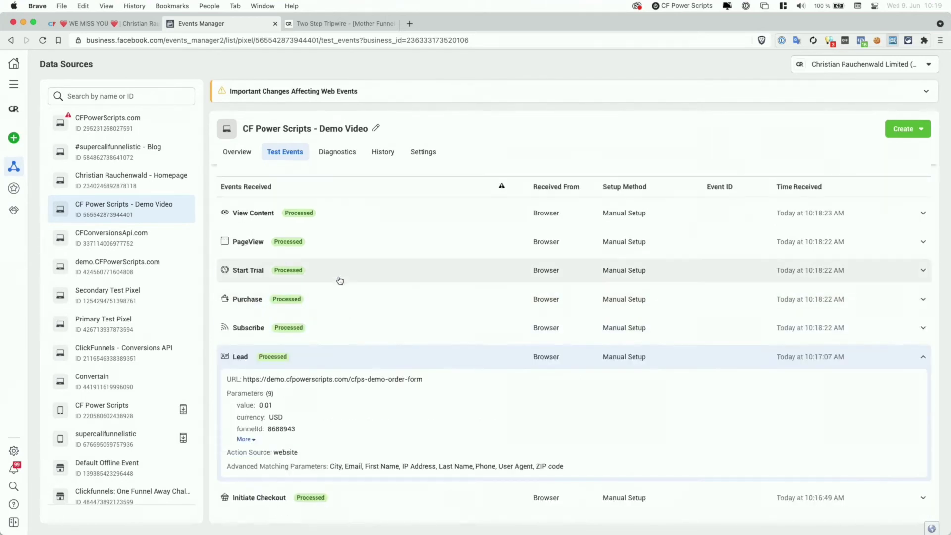
pyautogui.click(337, 274)
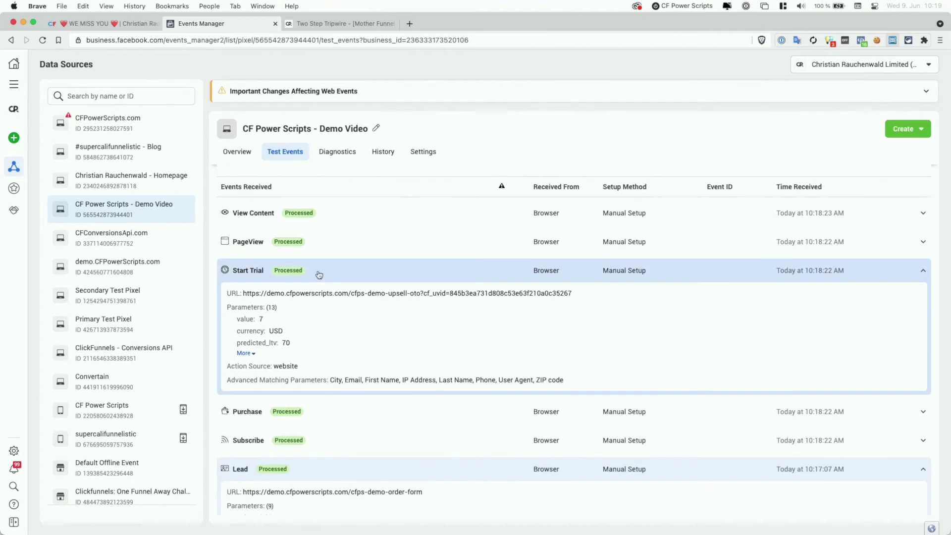
pyautogui.click(326, 24)
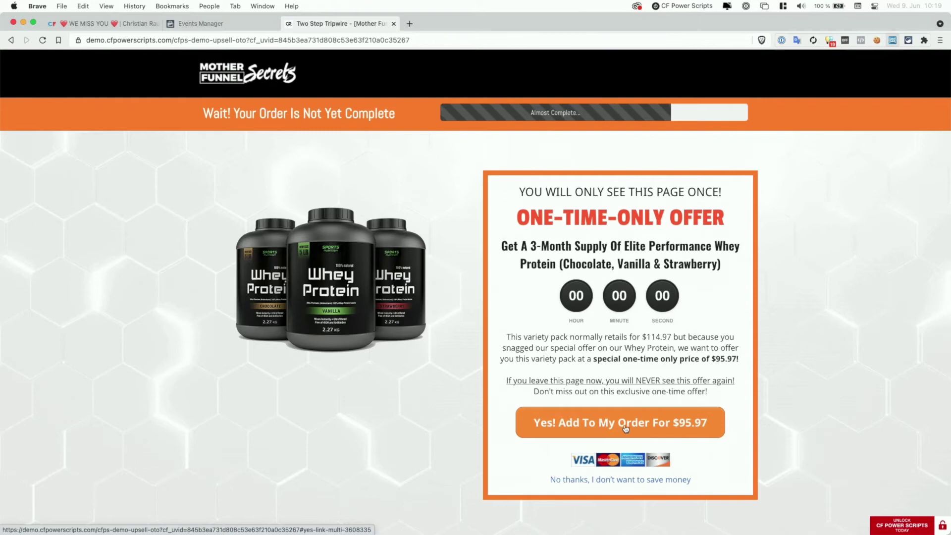
# Accept the $95.97 whey protein upsell and check Events Manager for the new Purchase event.
pyautogui.click(589, 427)
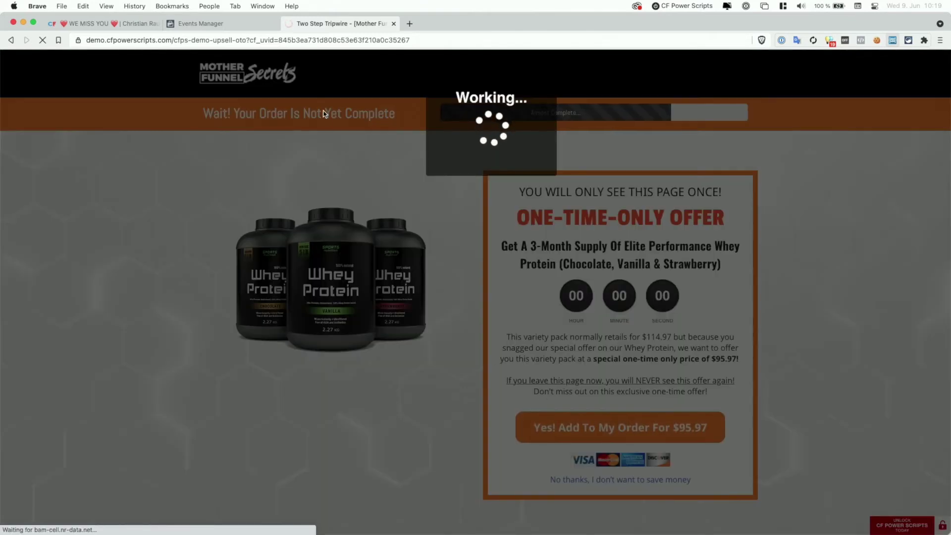
pyautogui.click(234, 27)
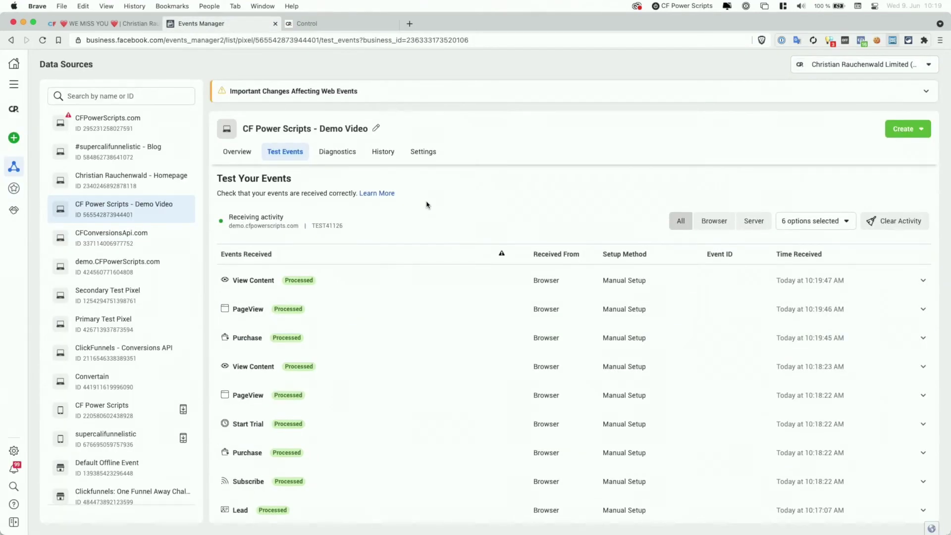
# Expand the newest PageView and Purchase events and check the Purchase value of 397.
pyautogui.scroll(-1, 367, 300)
pyautogui.click(355, 291)
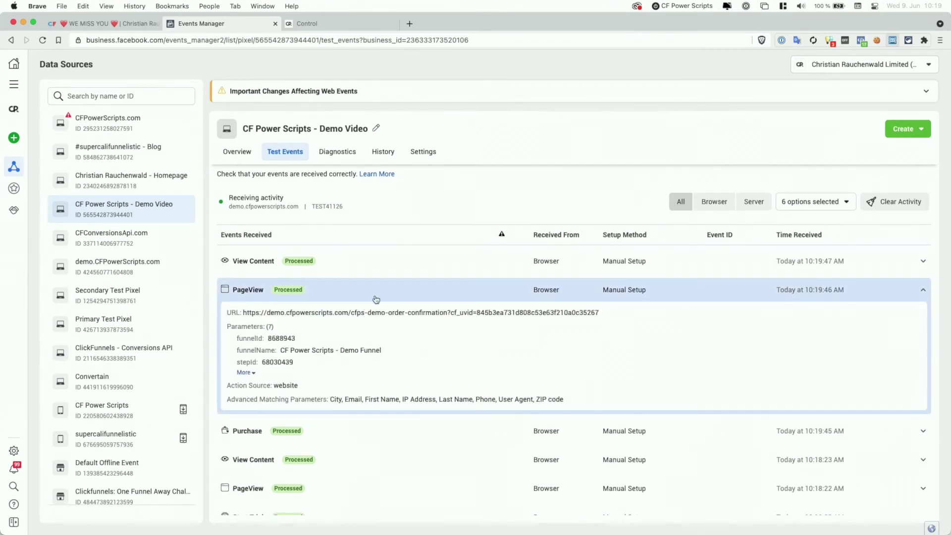
pyautogui.click(372, 297)
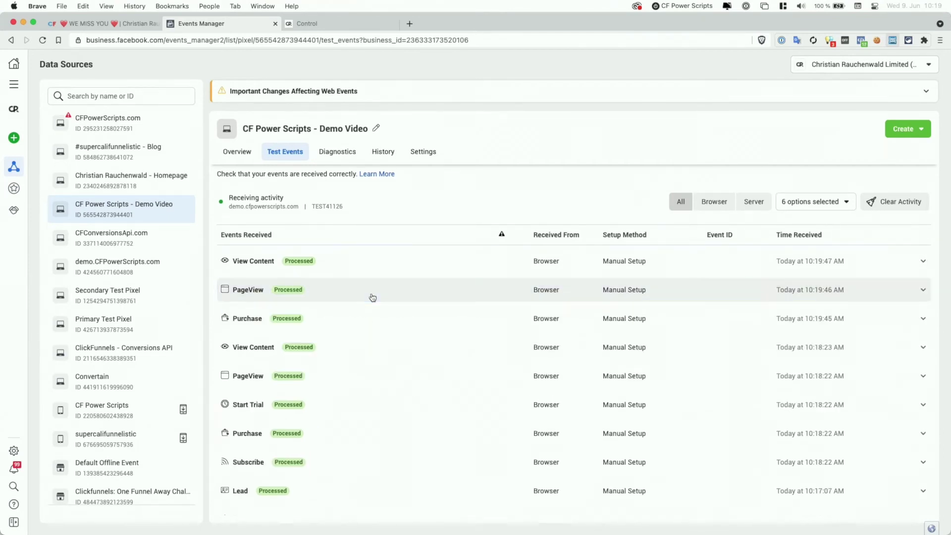
pyautogui.click(318, 321)
pyautogui.doubleClick(262, 367)
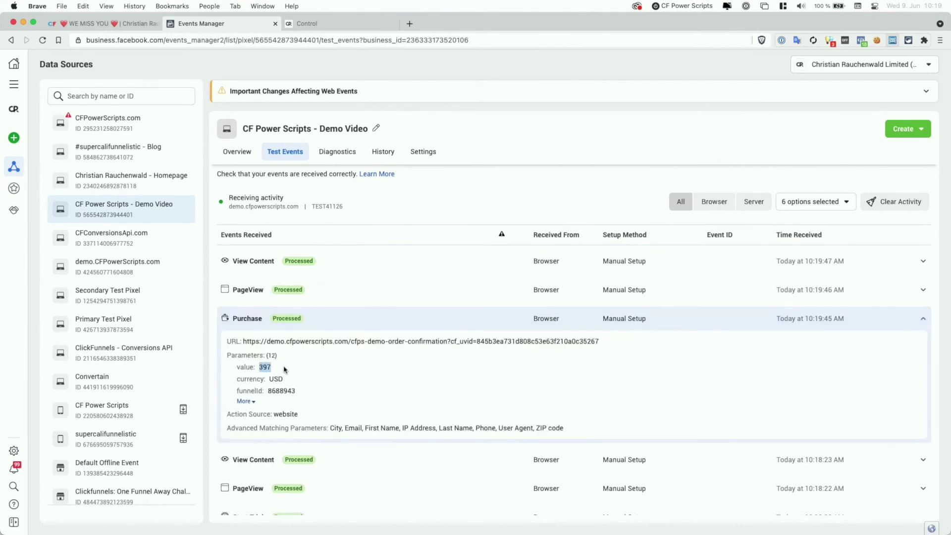
pyautogui.scroll(-2, 279, 367)
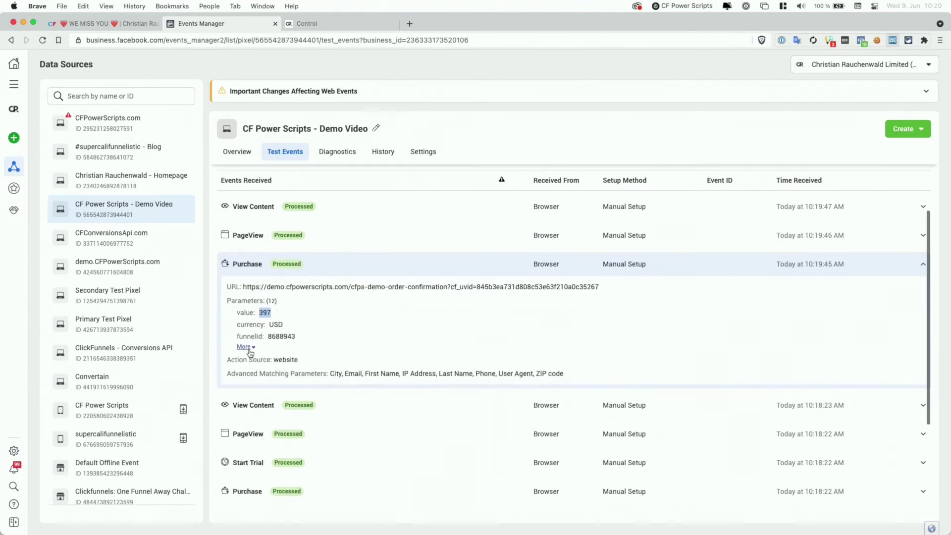
pyautogui.click(250, 352)
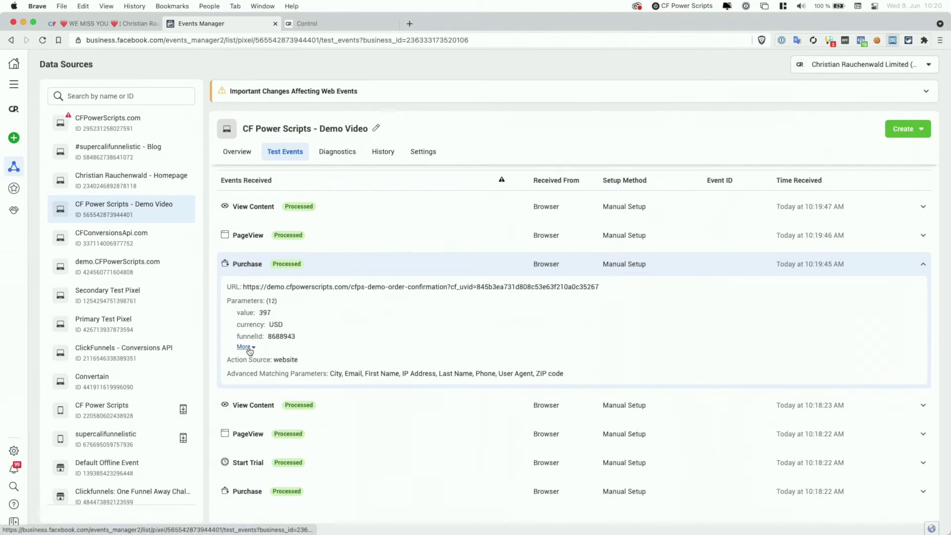
# Show all seven PageView parameters and all 12 Purchase parameters, including pageType OTO Page.
pyautogui.click(242, 235)
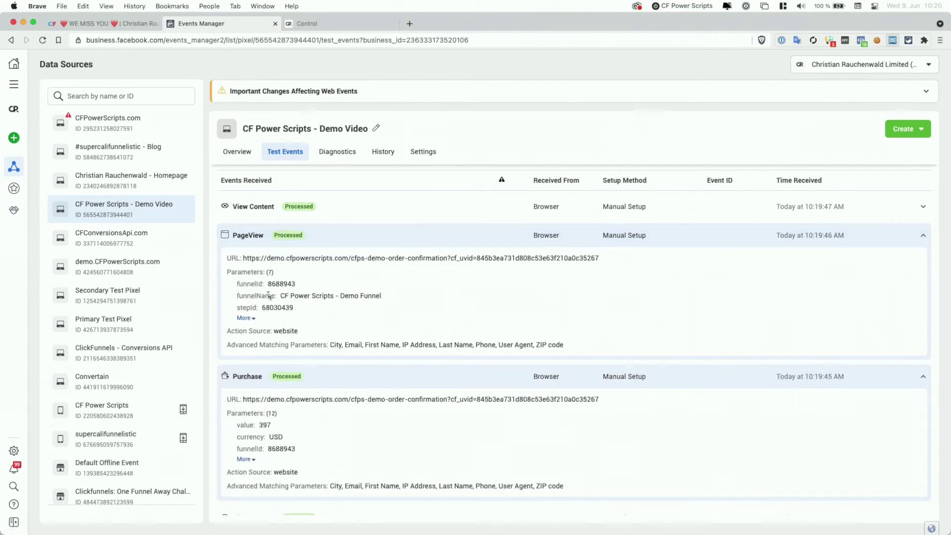
pyautogui.click(244, 319)
pyautogui.scroll(-3, 295, 272)
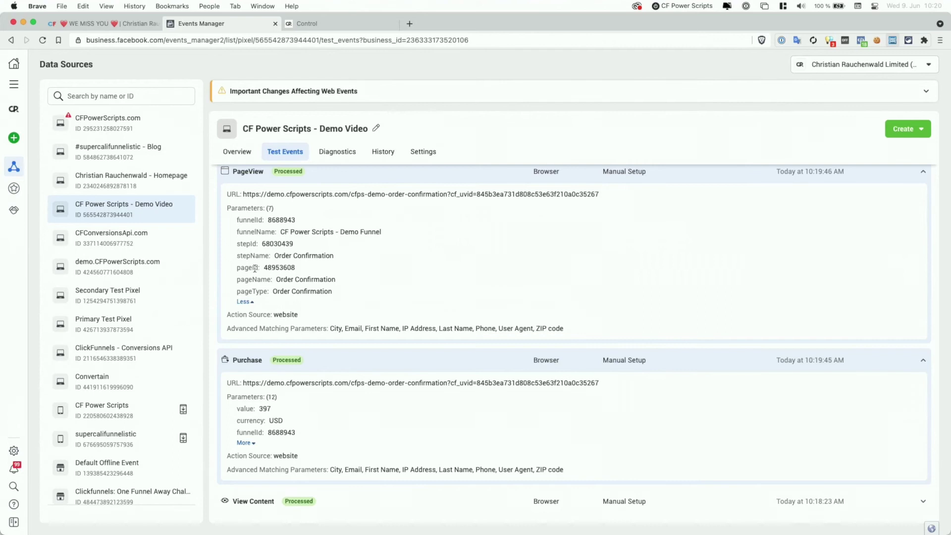
pyautogui.scroll(-2, 256, 280)
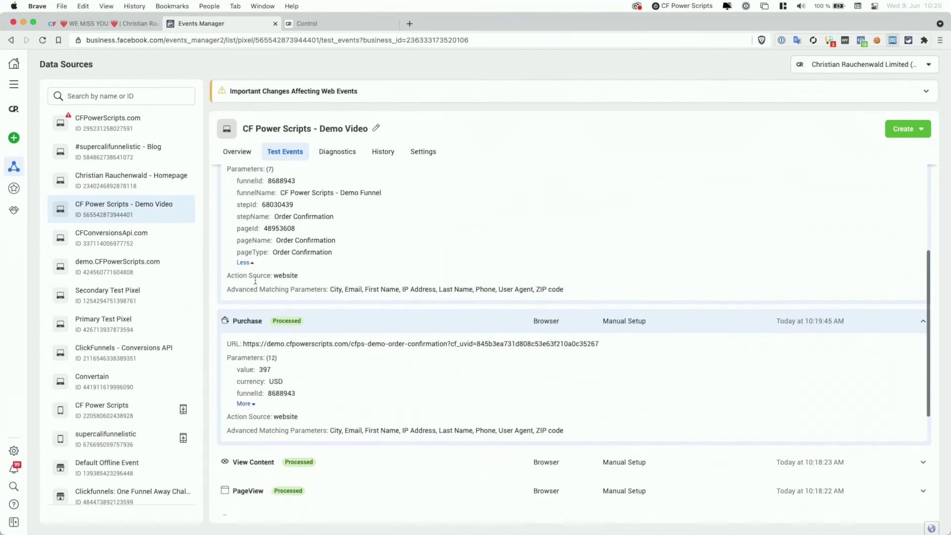
pyautogui.scroll(-3, 256, 280)
pyautogui.click(246, 313)
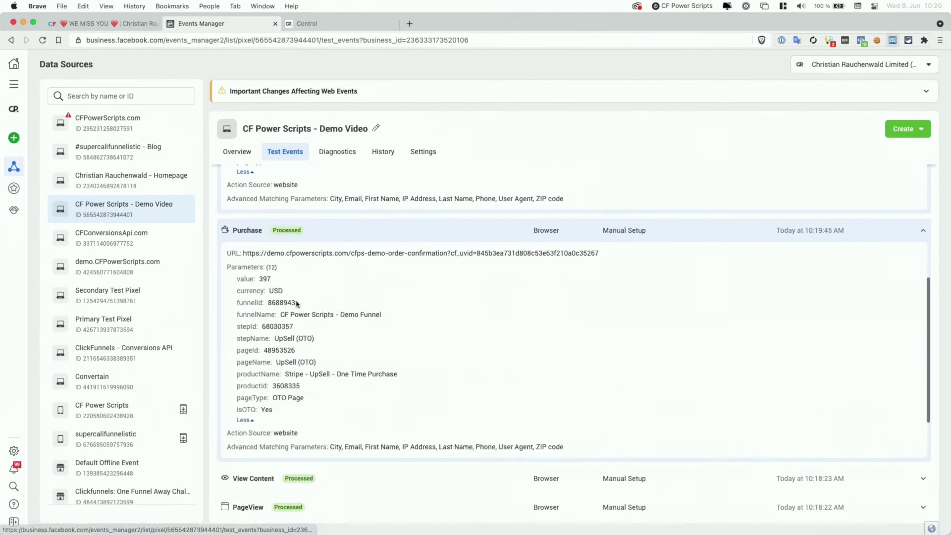
pyautogui.scroll(-2, 298, 304)
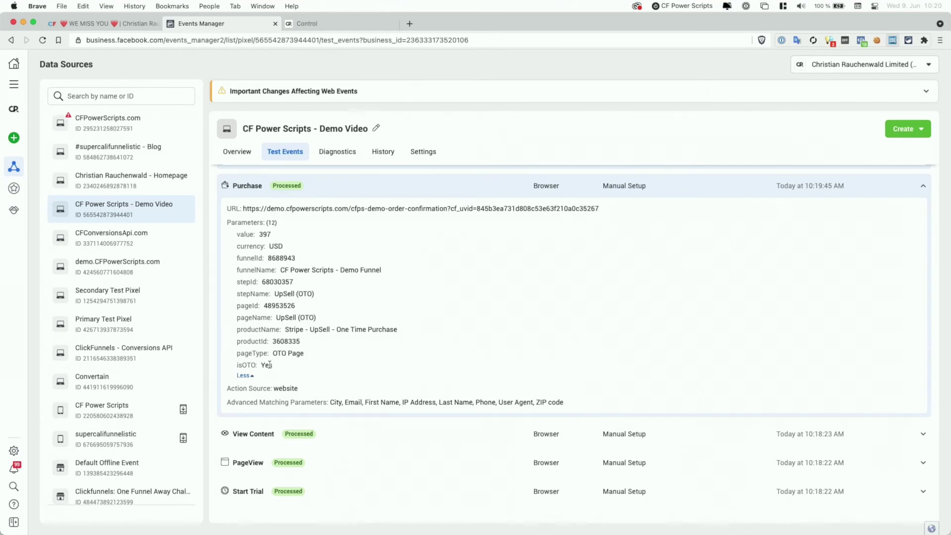
# Expand the 10:18:22 Purchase event worth 144 USD and highlight its first productName entry.
pyautogui.scroll(-5, 269, 365)
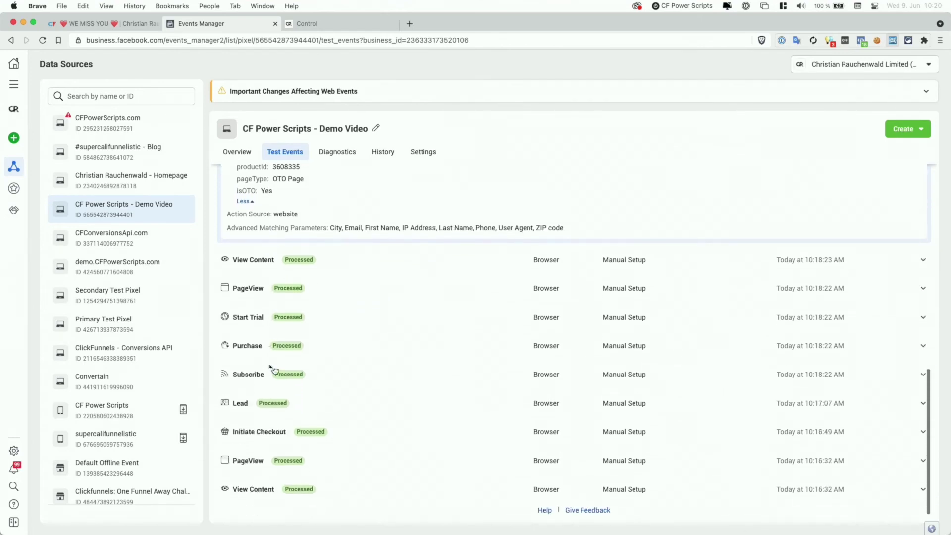
pyautogui.click(258, 351)
pyautogui.scroll(-2, 255, 369)
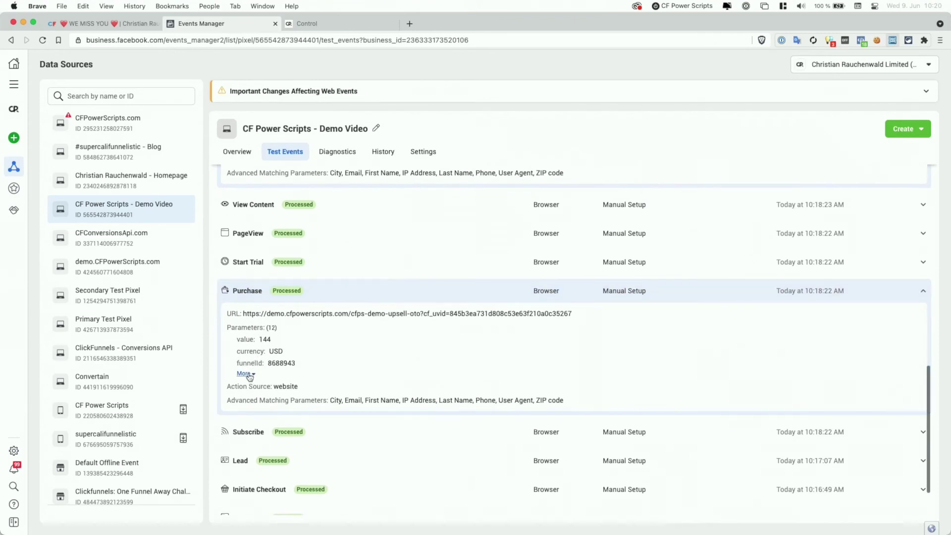
pyautogui.scroll(-3, 297, 366)
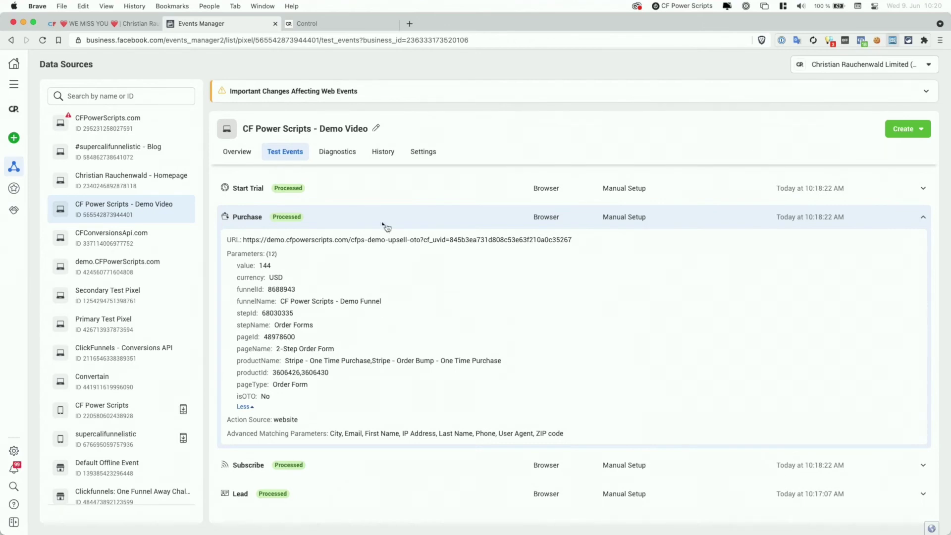
pyautogui.moveTo(285, 360); pyautogui.dragTo(388, 360)
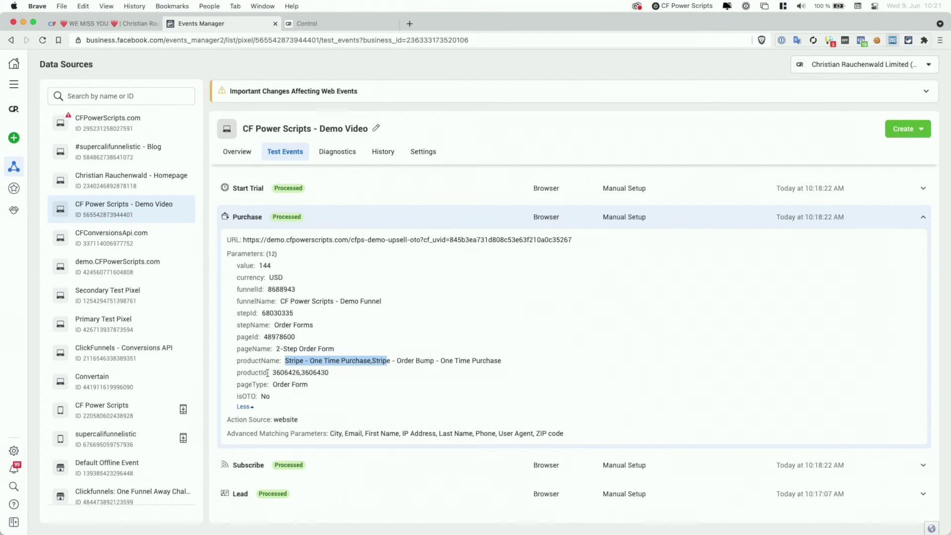